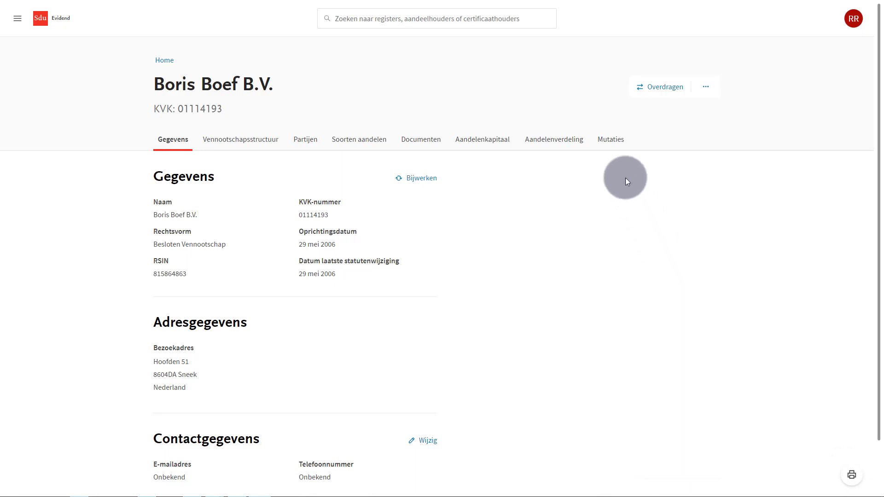
# Show the Mutaties tab of the Boris Boef B.V. register
pyautogui.click(610, 146)
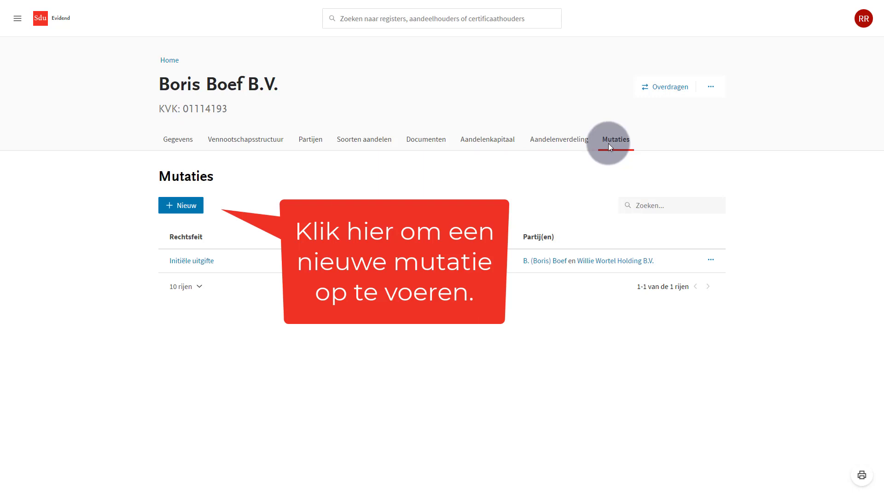
# Create a new mutation of type Uitgifte (share issuance)
pyautogui.click(187, 207)
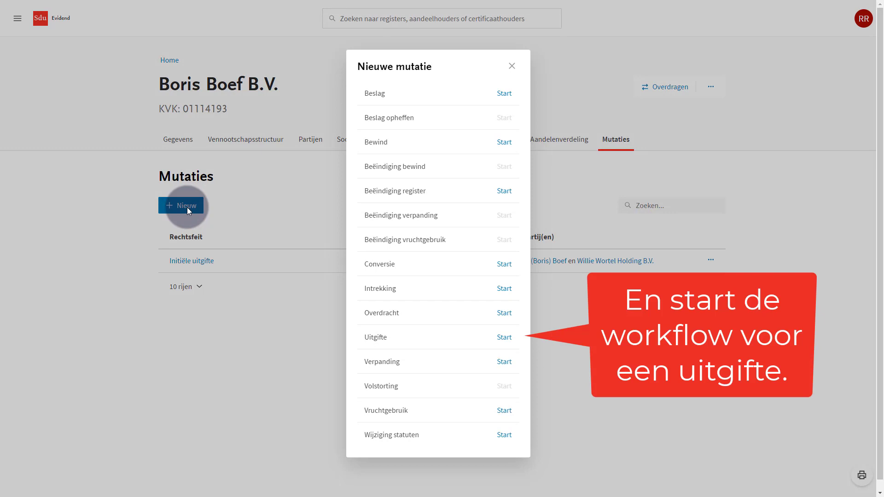
pyautogui.click(504, 337)
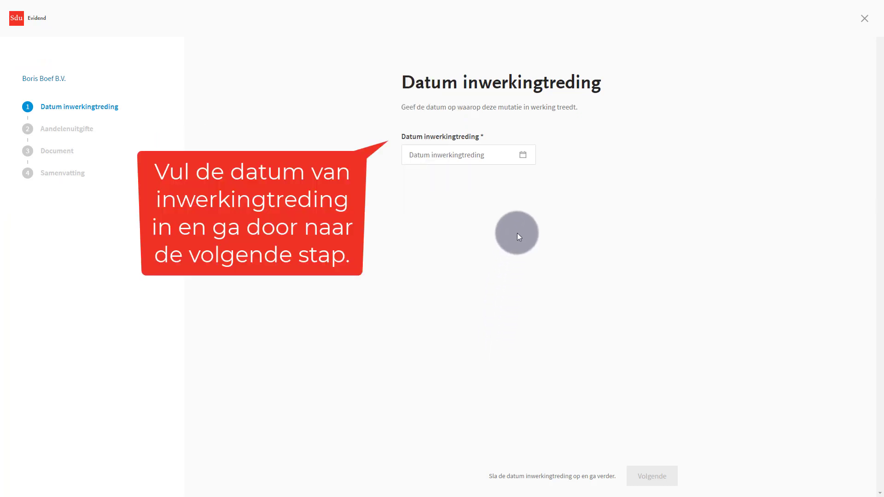
# Set the Datum inwerkingtreding to 30 January 2024 and continue to share types
pyautogui.click(526, 155)
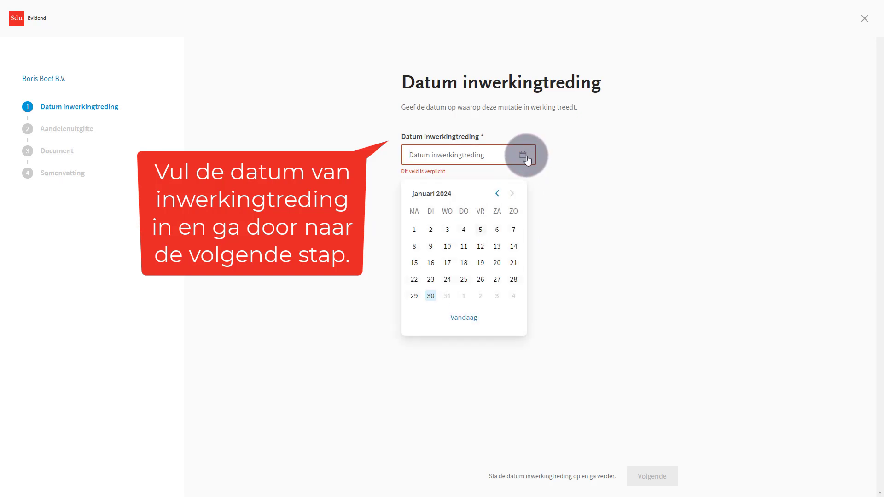
pyautogui.click(431, 296)
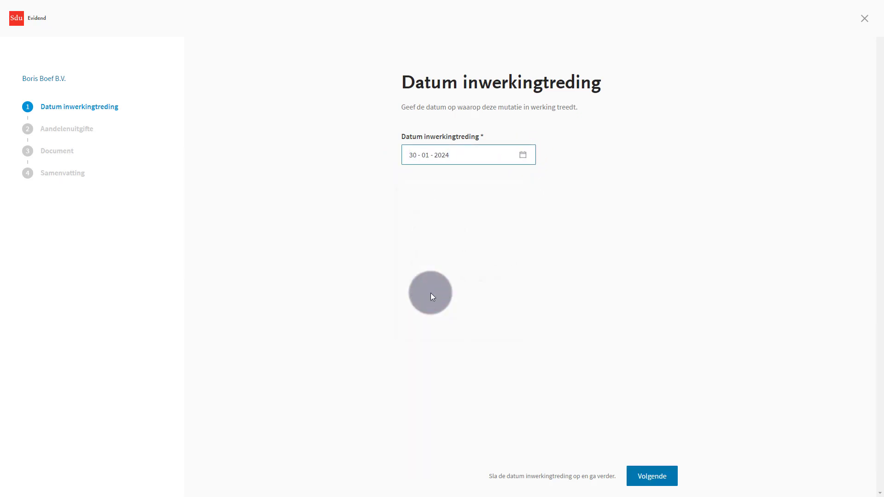
pyautogui.click(648, 472)
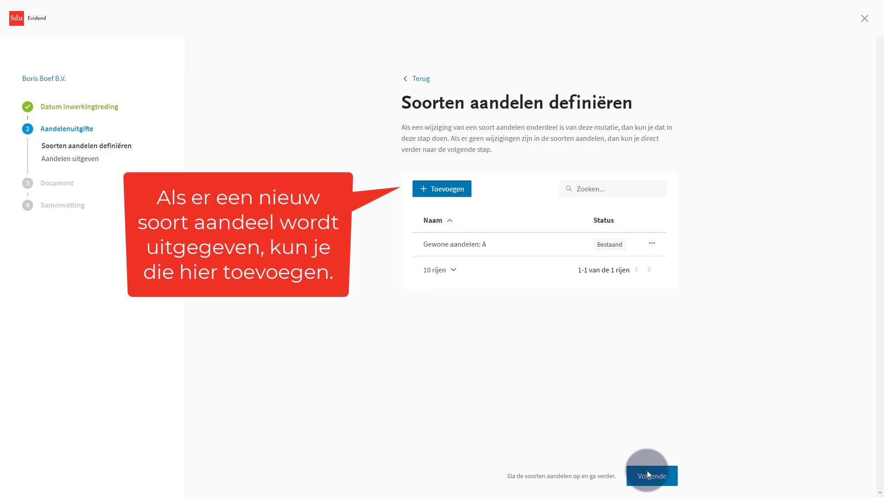
# Add share type 'Preferente aandelen' with letter B and nominal value 1, and save it
pyautogui.click(439, 190)
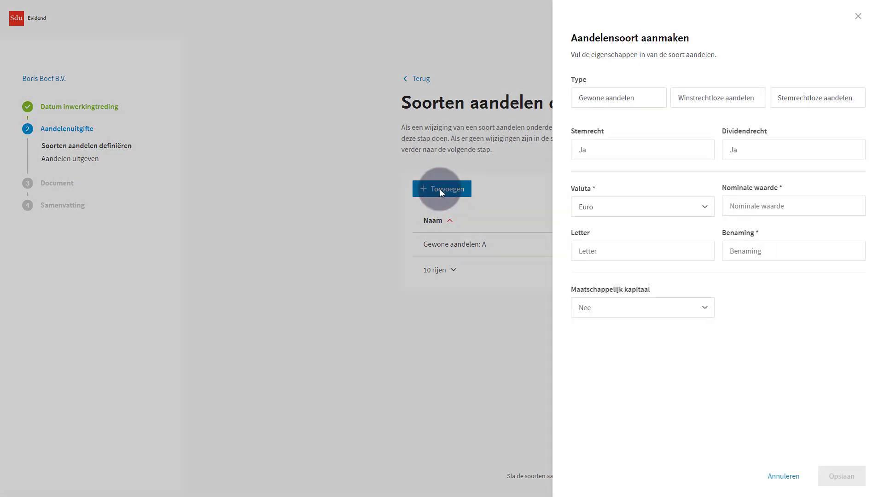
pyautogui.click(586, 102)
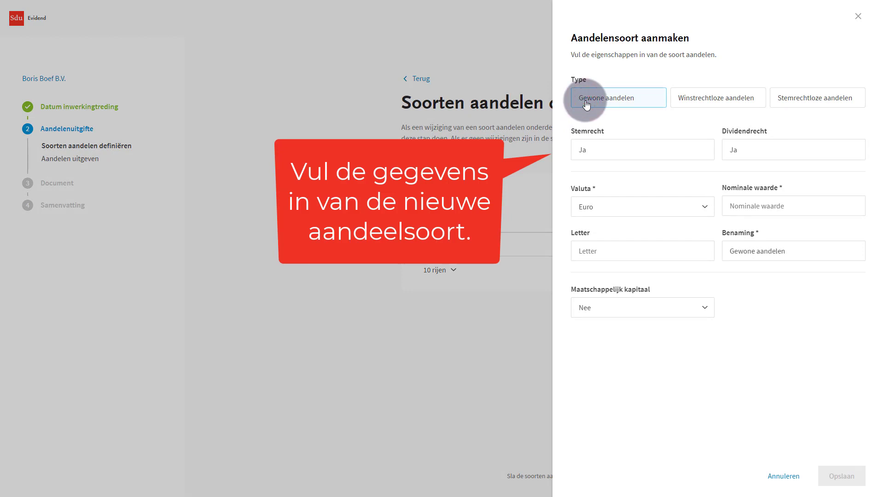
pyautogui.click(751, 206)
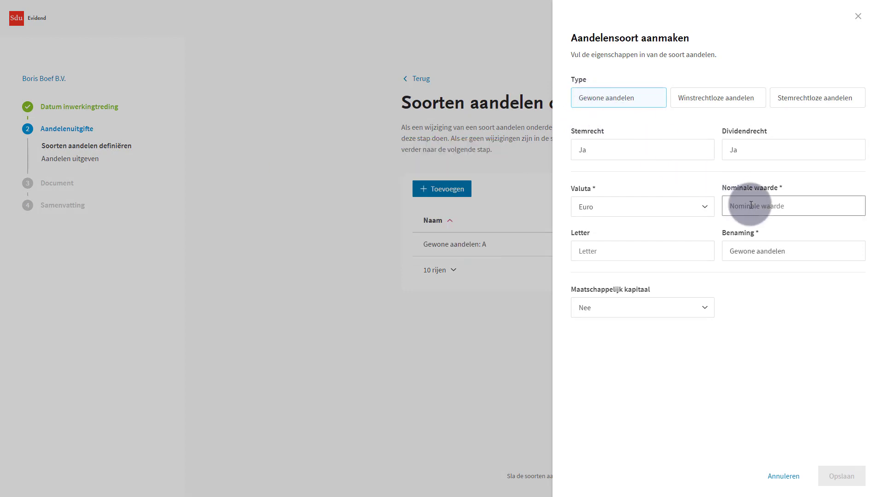
pyautogui.write('1')
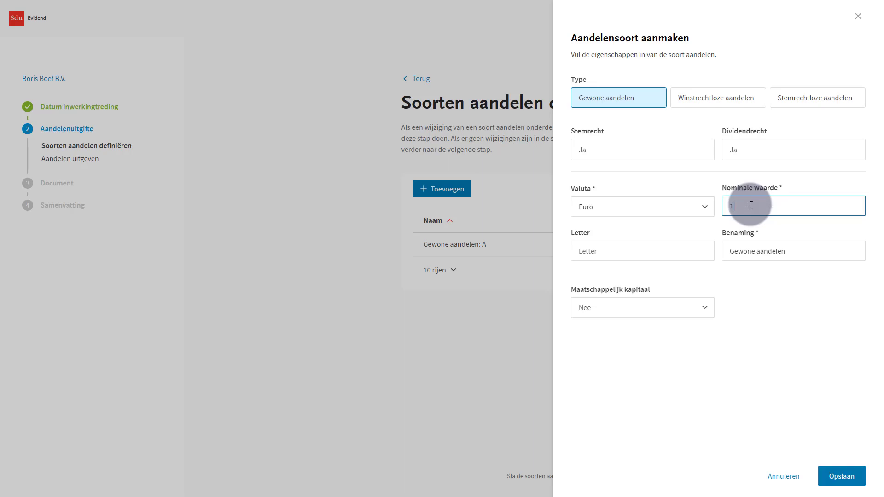
pyautogui.click(656, 247)
pyautogui.write('B')
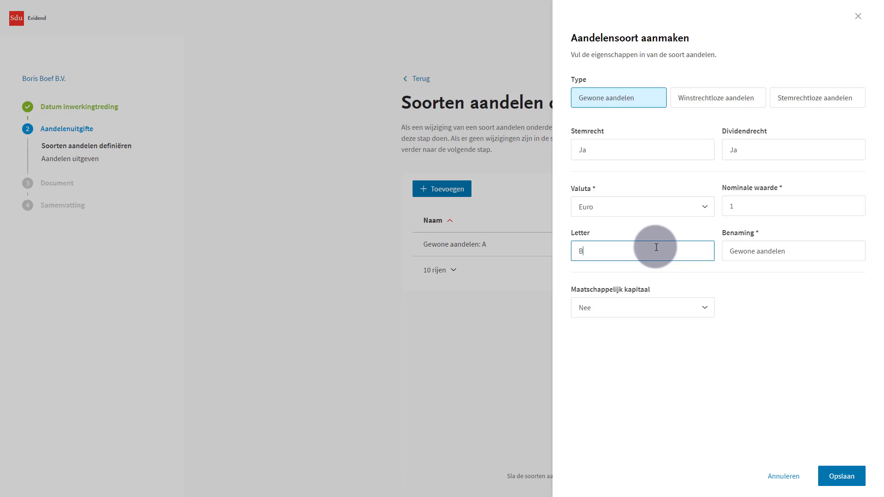
pyautogui.click(743, 250)
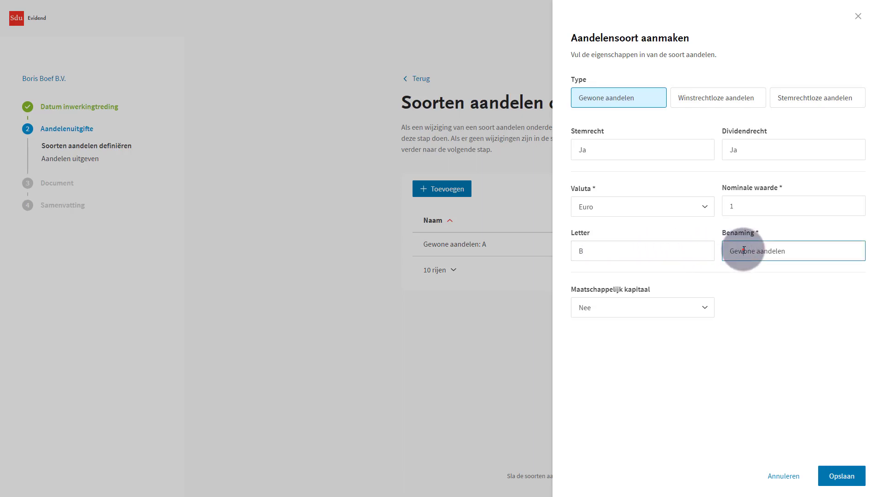
pyautogui.doubleClick(744, 250)
pyautogui.write('Preferente')
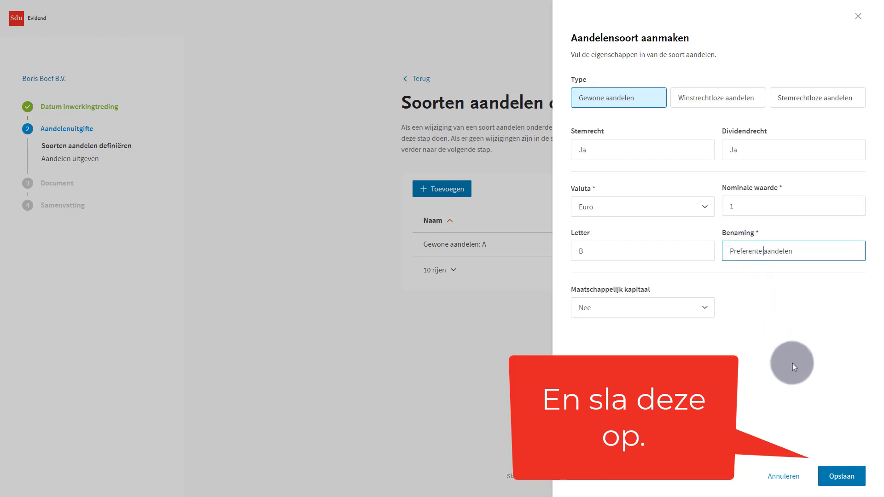
pyautogui.click(842, 478)
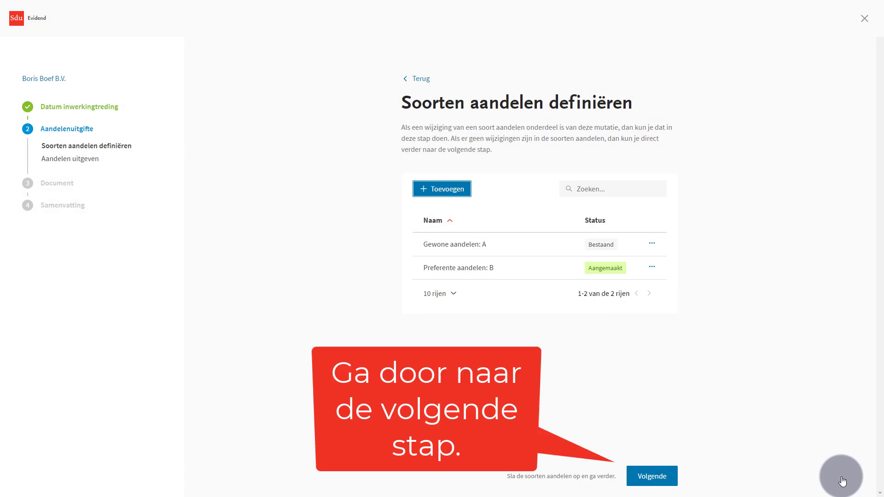
pyautogui.click(662, 477)
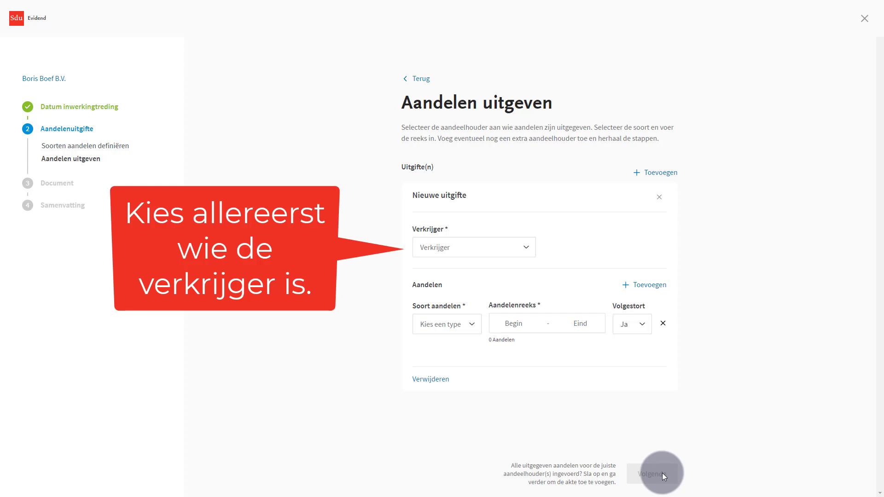
# Choose Aandeelhouder toevoegen in the Verkrijger list to create a new shareholder
pyautogui.click(527, 252)
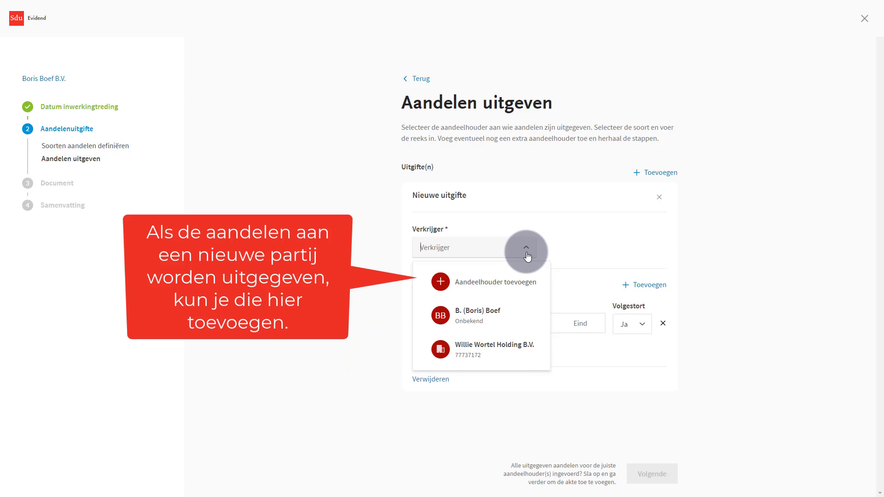
pyautogui.click(498, 280)
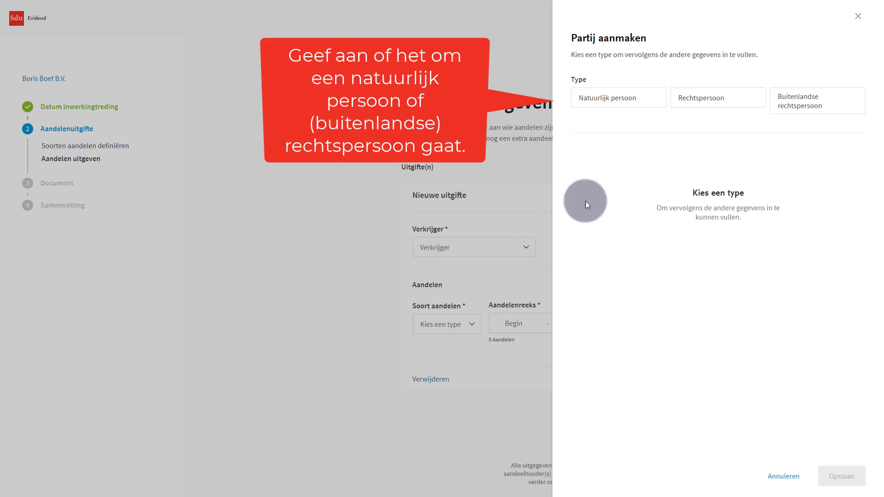
# Create Geldpakhuis B.V. as a Rechtspersoon from its KVK number and save it
pyautogui.click(699, 101)
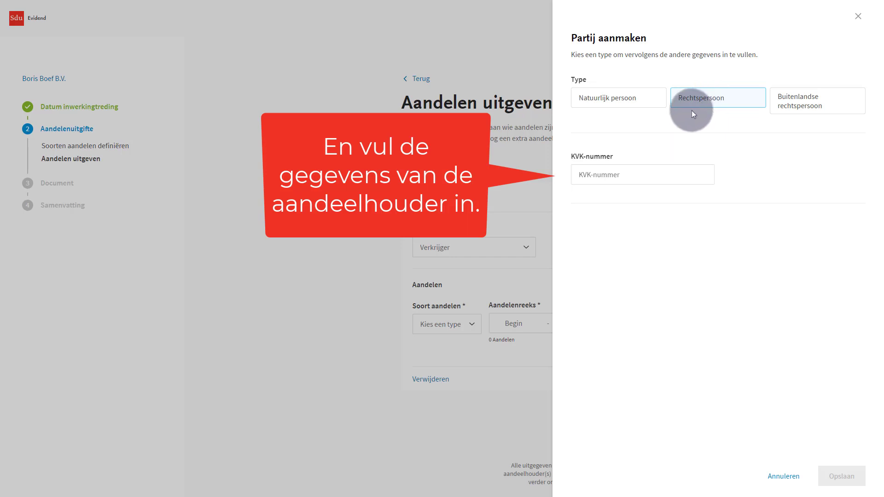
pyautogui.click(645, 173)
pyautogui.write('53292235')
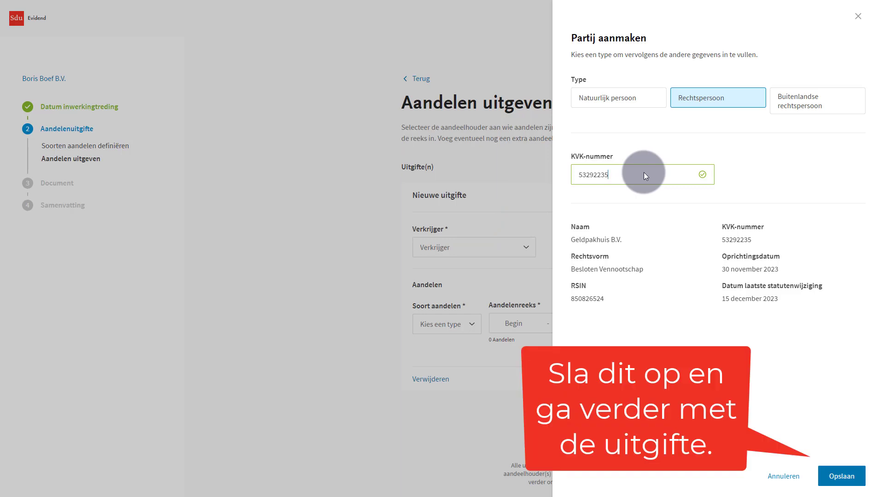
pyautogui.click(842, 476)
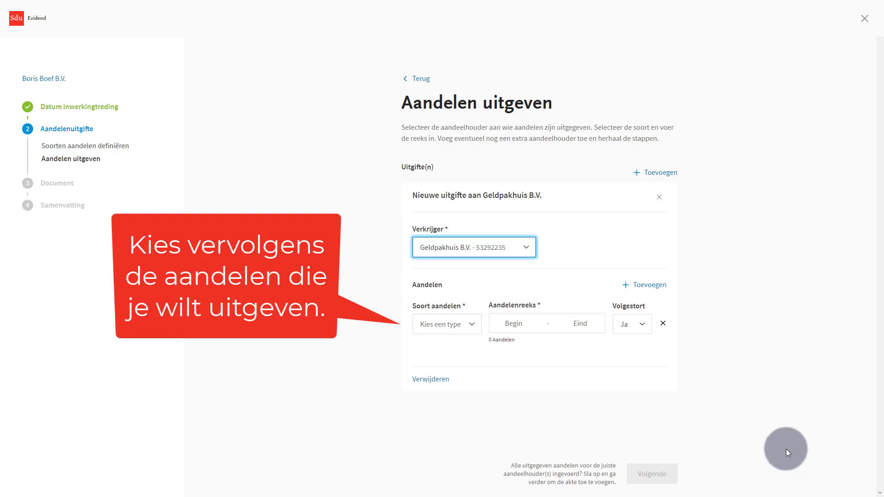
# Issue Preferente aandelen B numbered 1 to 10.000 with Volgestort set to Nee
pyautogui.click(477, 323)
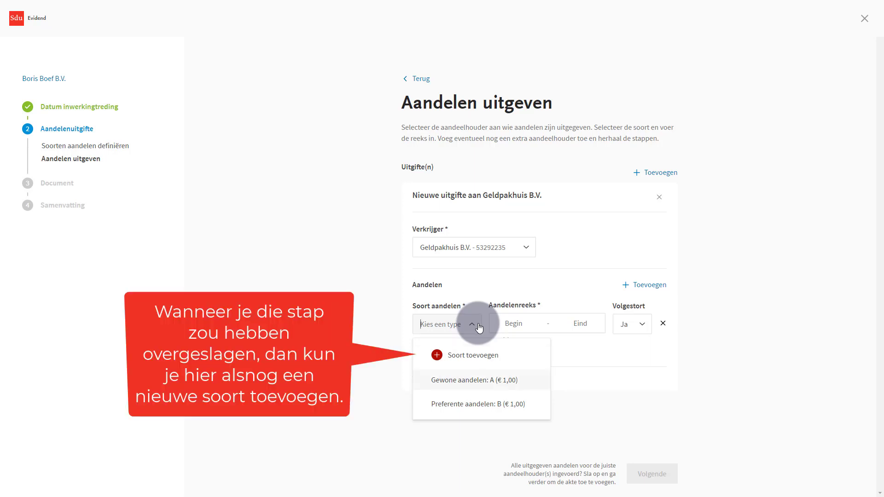
pyautogui.click(476, 404)
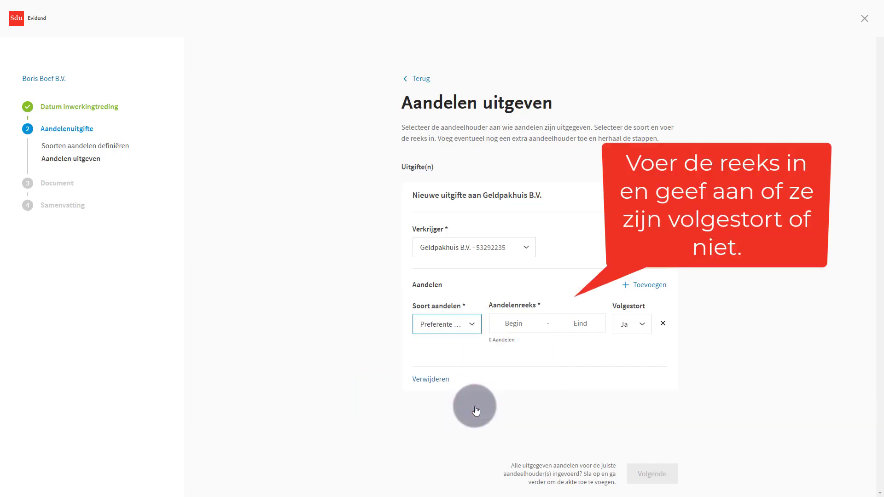
pyautogui.click(501, 322)
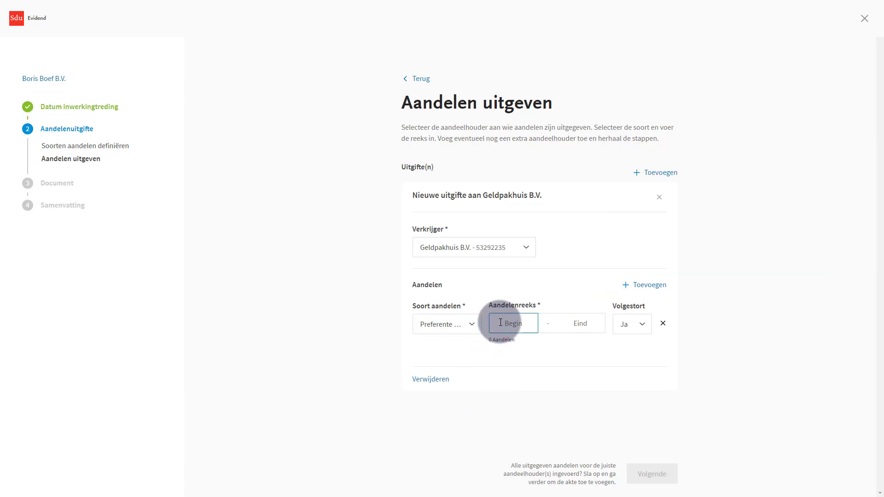
pyautogui.write('1')
pyautogui.press('Tab')
pyautogui.write('10.000')
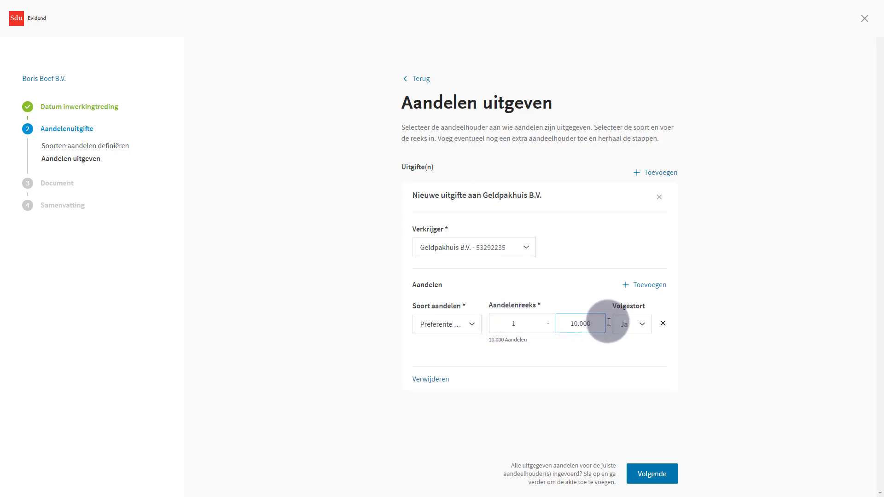
pyautogui.click(643, 326)
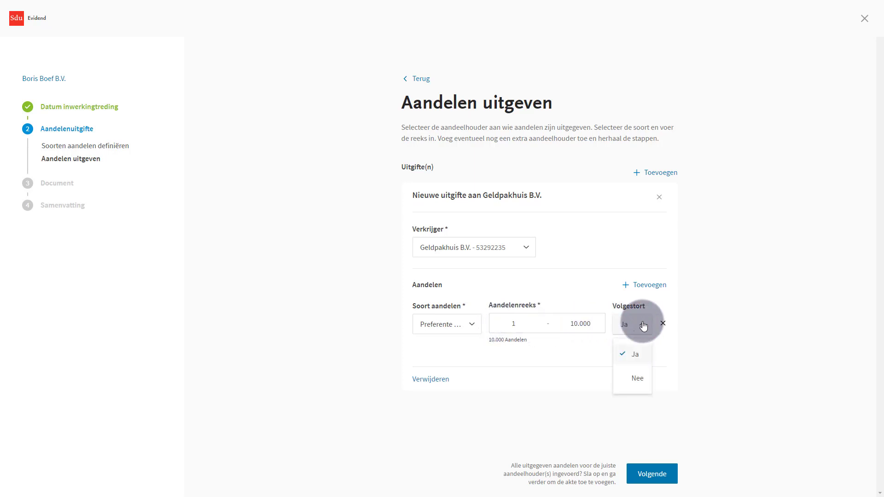
pyautogui.click(635, 376)
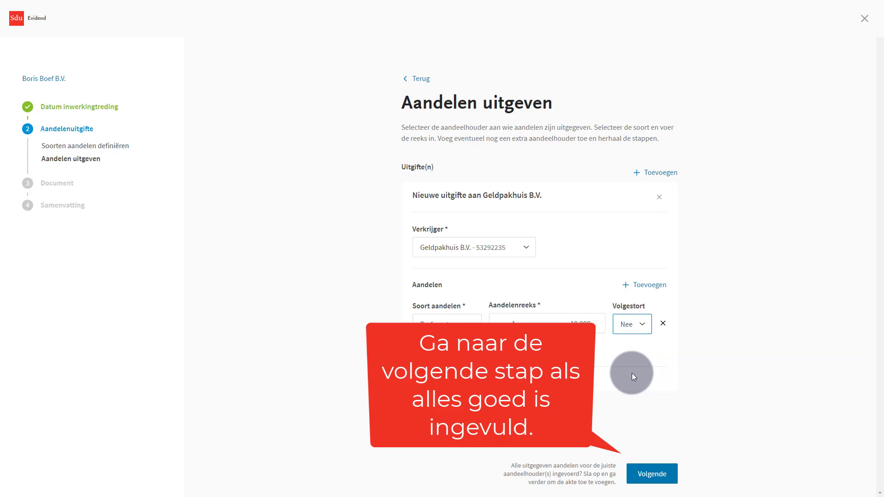
pyautogui.click(657, 475)
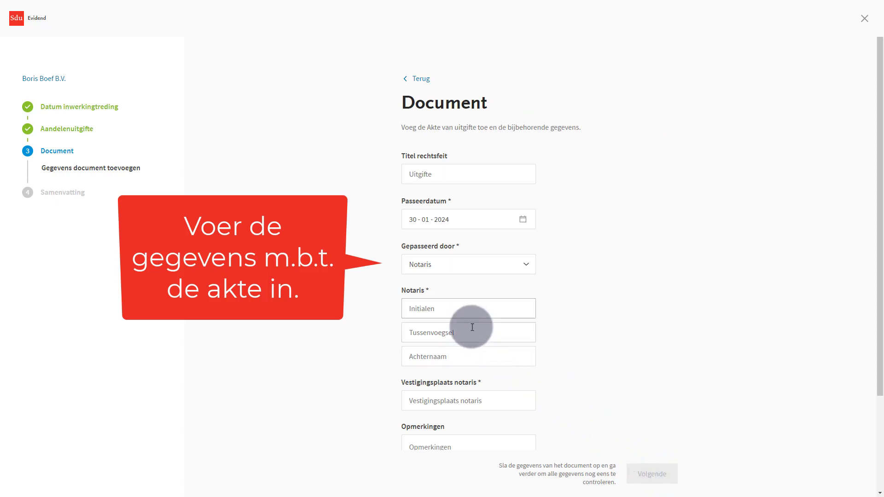
# Enter the notary's initials and surname, with Duckstad as place of business
pyautogui.click(449, 309)
pyautogui.write('S.')
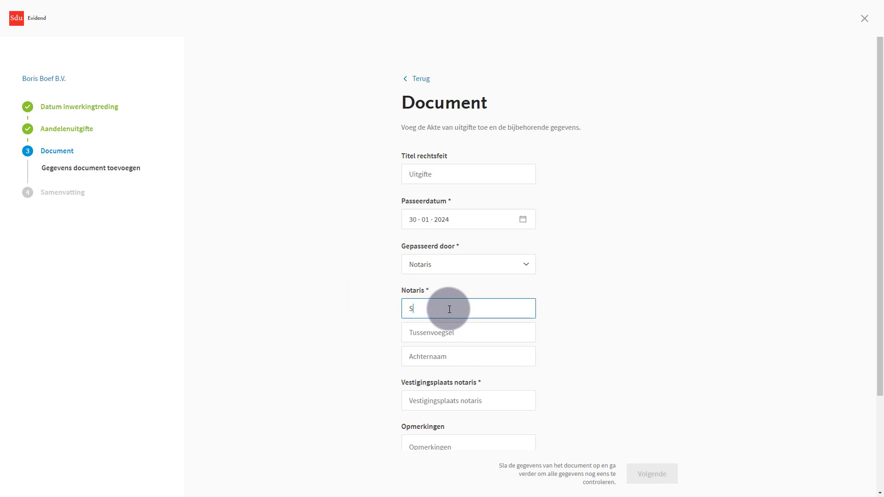
pyautogui.press('Tab')
pyautogui.press('Tab')
pyautogui.write('Slibber')
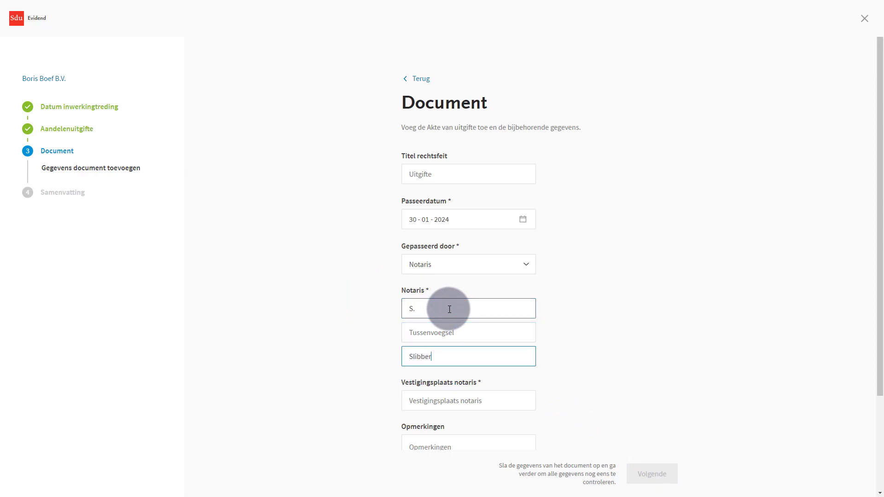
pyautogui.press('Tab')
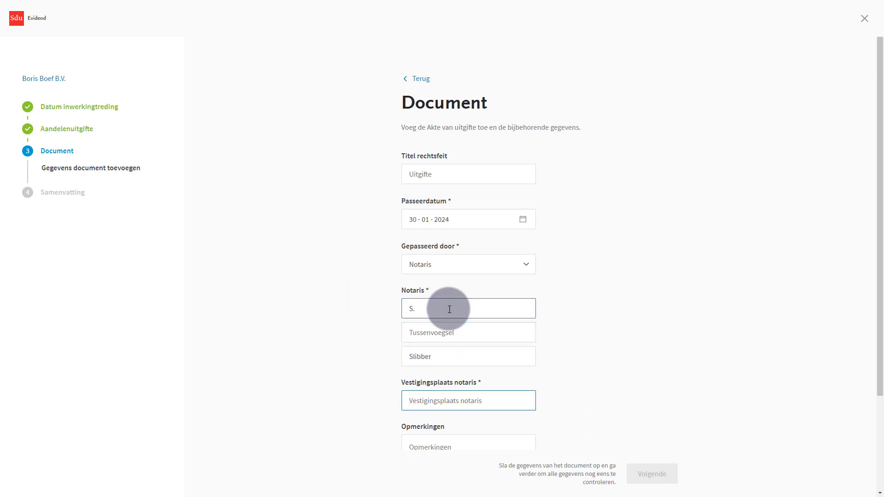
pyautogui.write('Duckstad')
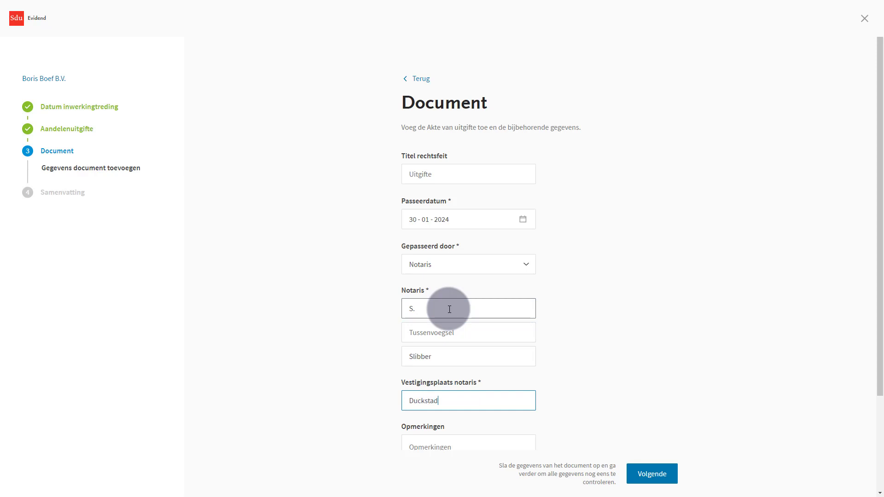
# Tick Bevat een statutenwijziging and continue to the Samenvatting
pyautogui.scroll(-3, 449, 309)
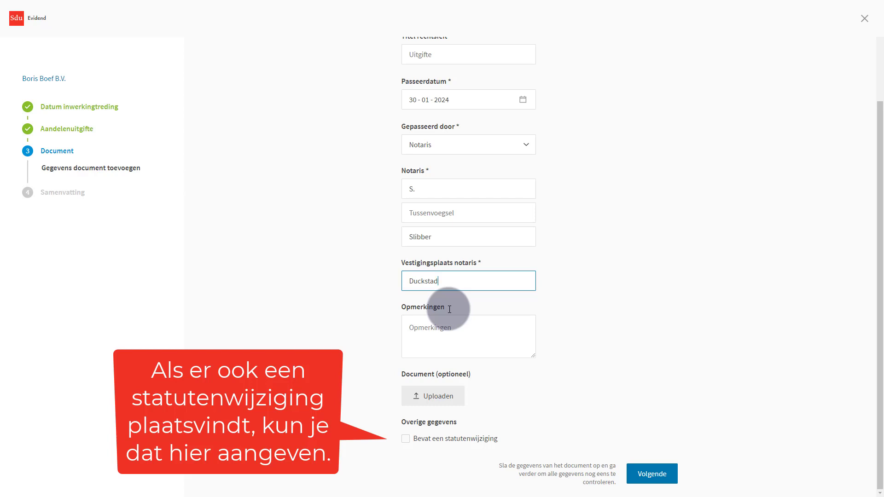
pyautogui.click(414, 431)
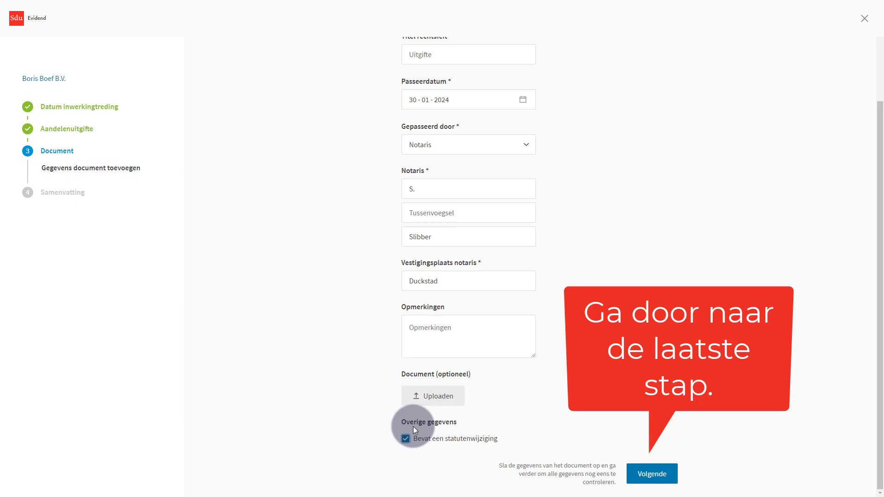
pyautogui.click(644, 477)
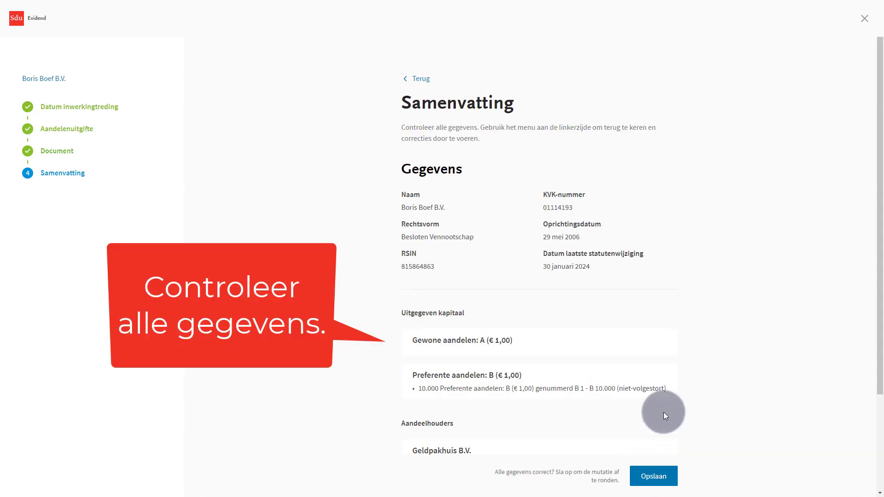
# Review the Samenvatting summary and save the issuance mutation
pyautogui.scroll(-3, 664, 412)
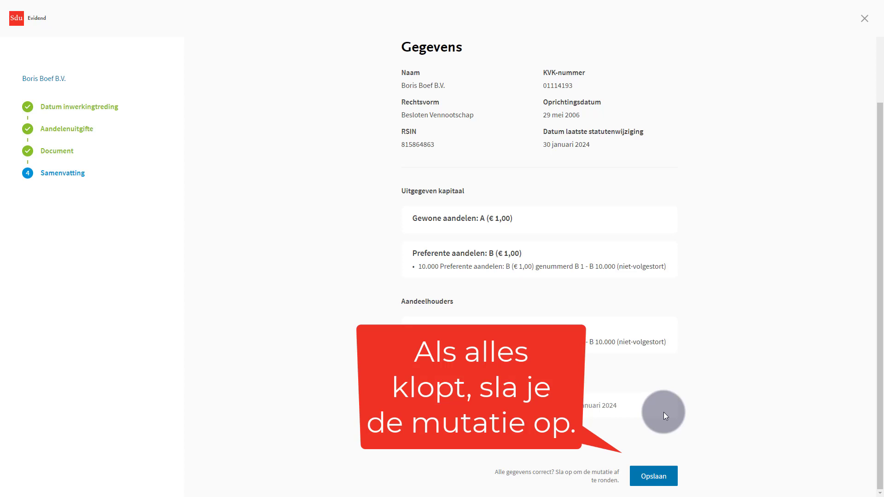
pyautogui.click(655, 483)
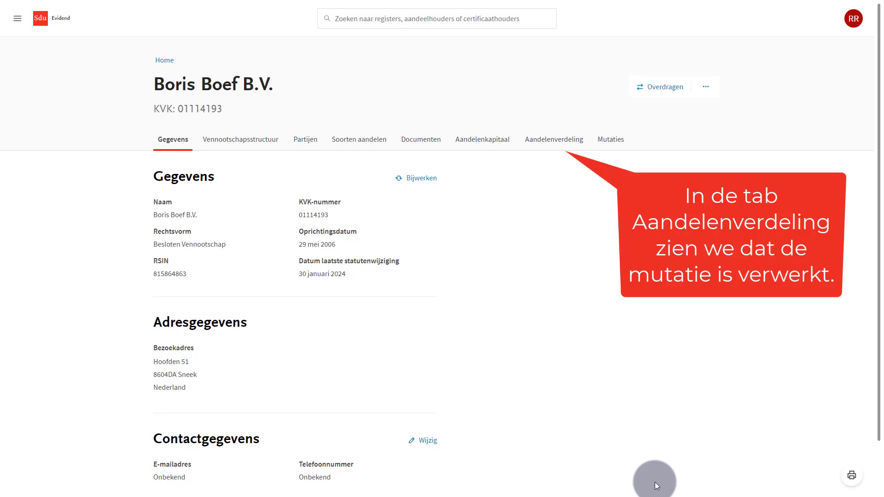
# Open Aandelenverdeling and expand Geldpakhuis B.V. to show shares B 1 - B 10.000
pyautogui.click(553, 143)
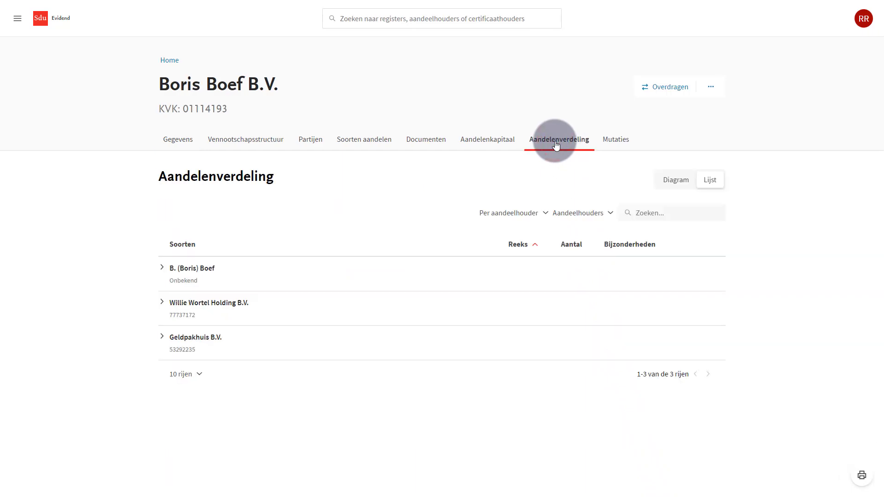
pyautogui.click(197, 339)
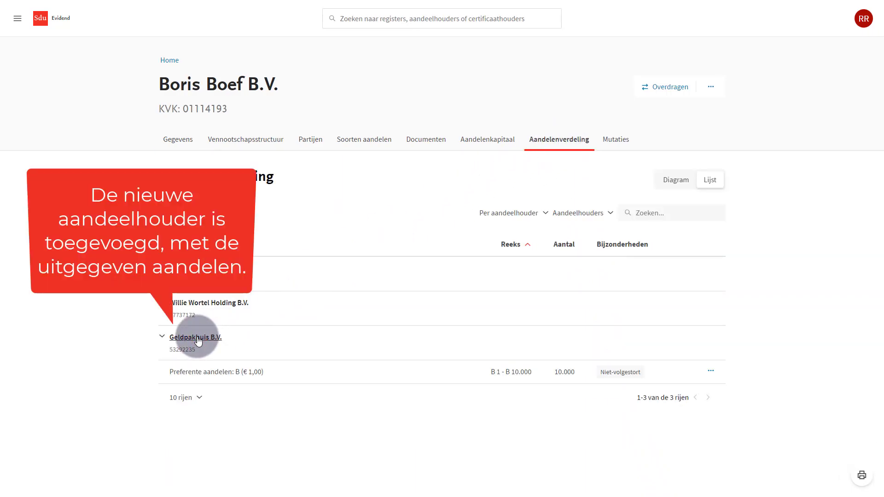